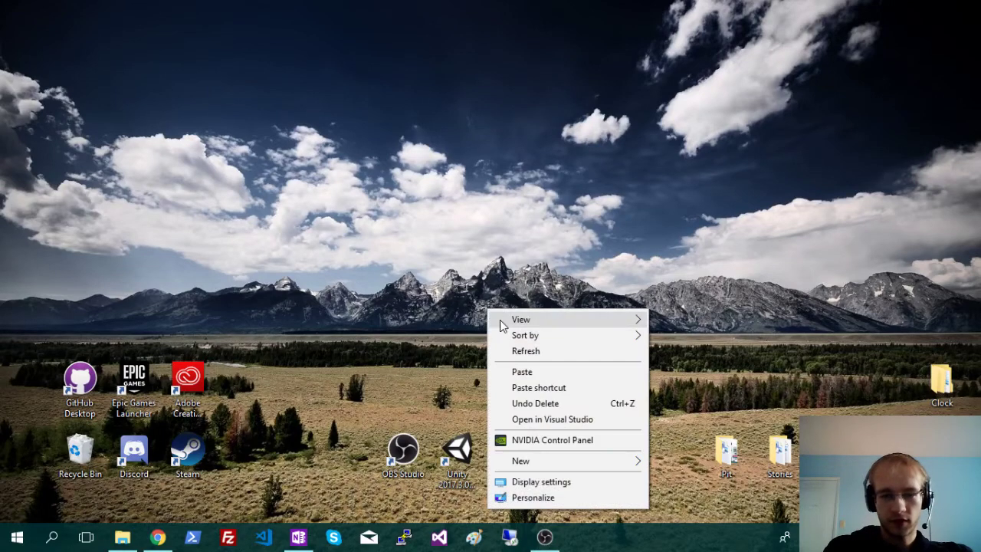
# Make a new desktop folder named Candyland, then launch Unity 2017.
pyautogui.moveTo(549, 461)
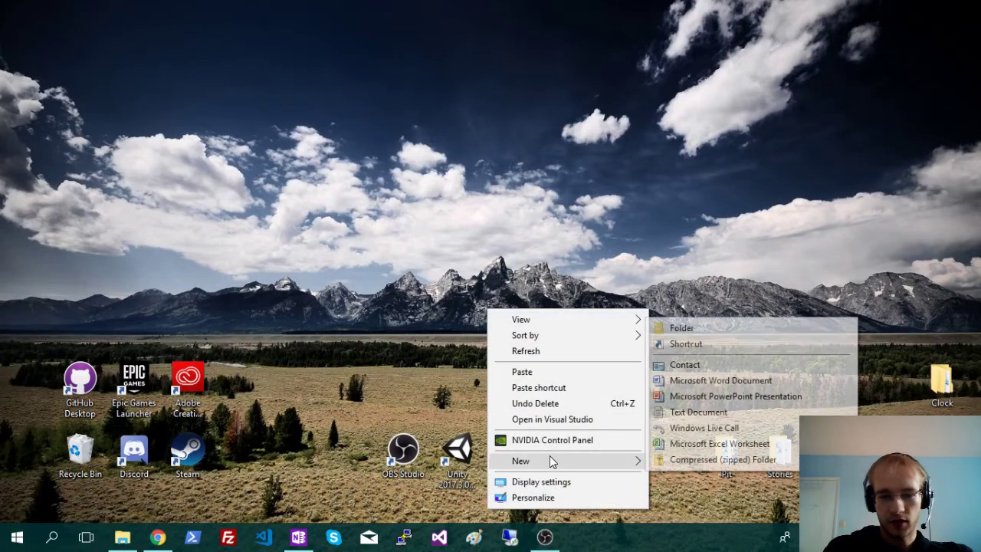
pyautogui.click(740, 330)
pyautogui.write('Candyland')
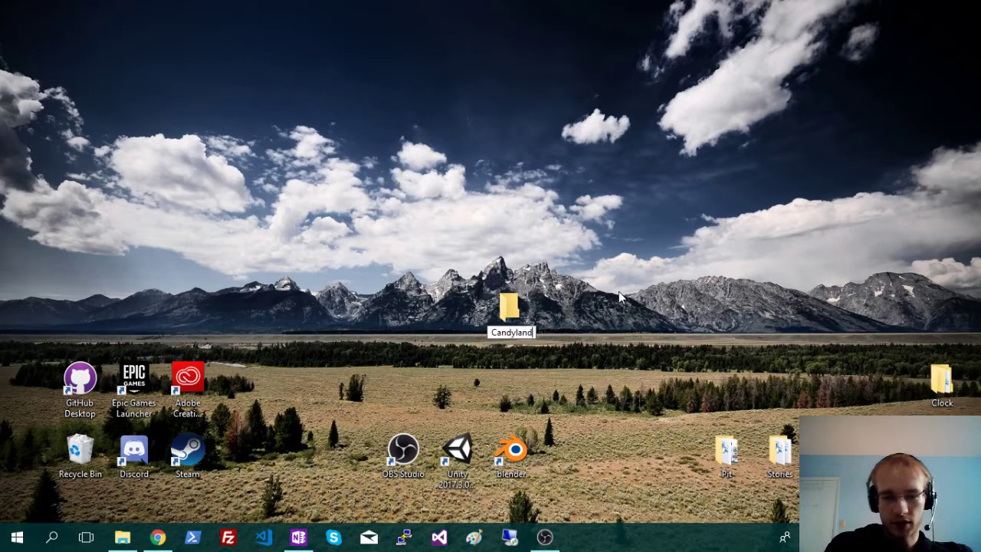
pyautogui.press('Return')
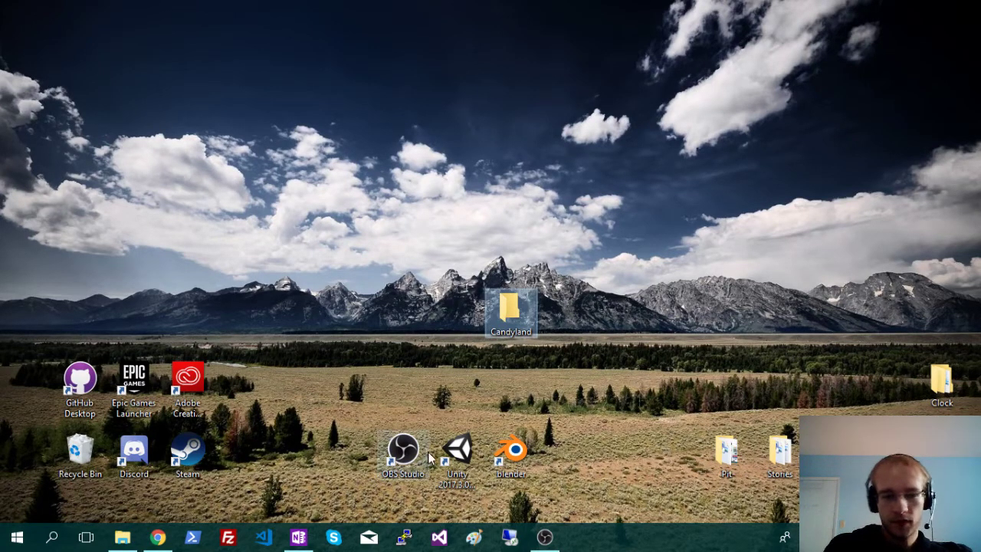
pyautogui.doubleClick(458, 452)
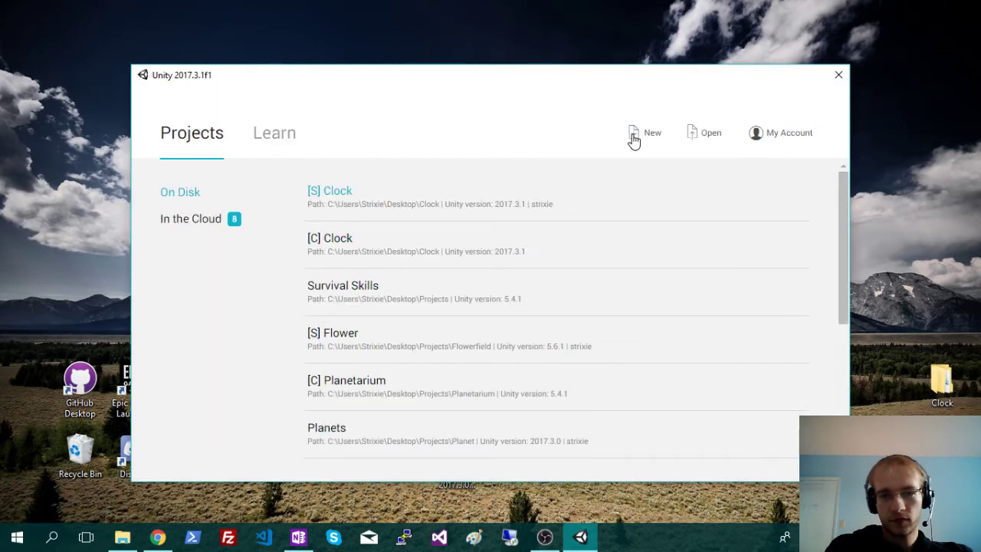
# Create a new project named [C] Candyland with its location set to Desktop\Candyland.
pyautogui.click(647, 136)
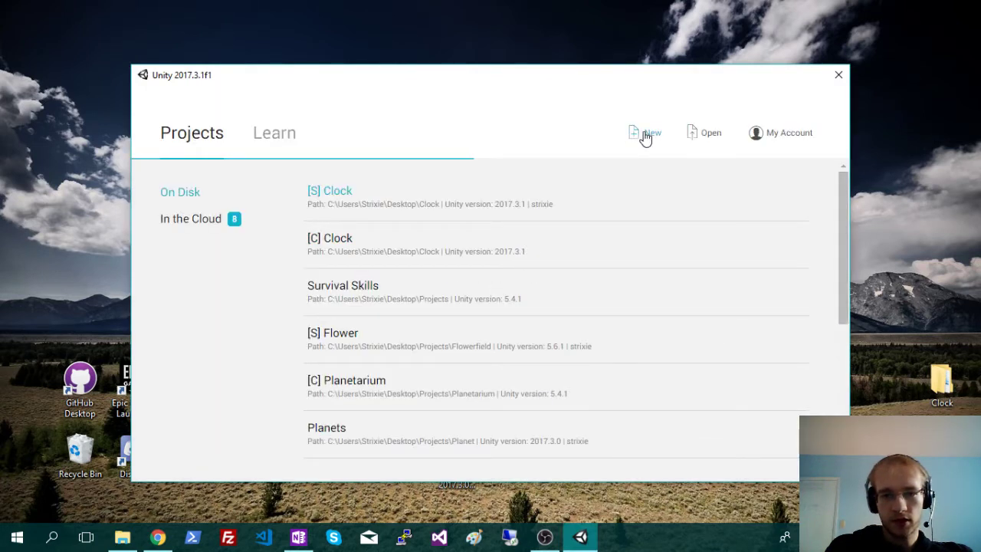
pyautogui.click(382, 236)
pyautogui.press('BackSpace')
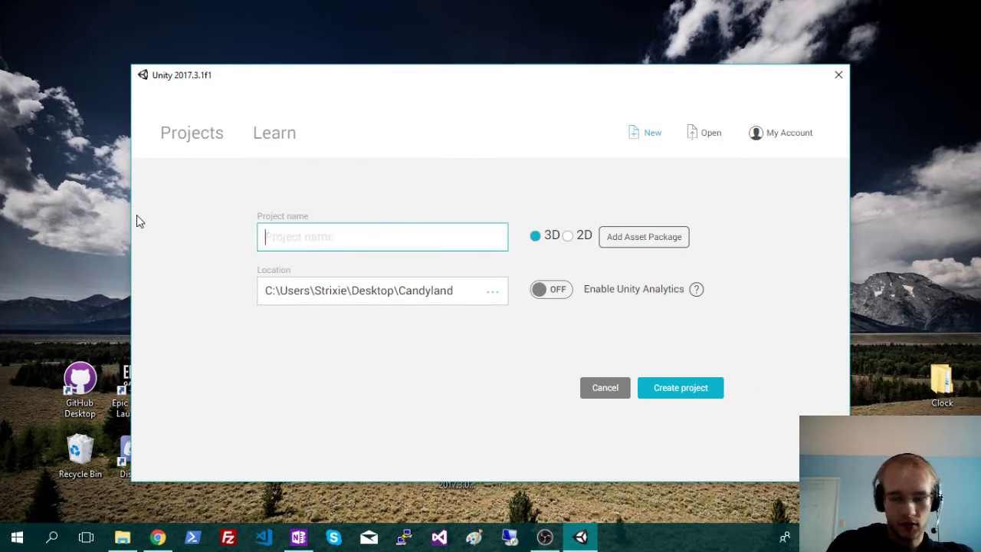
pyautogui.write('[C]')
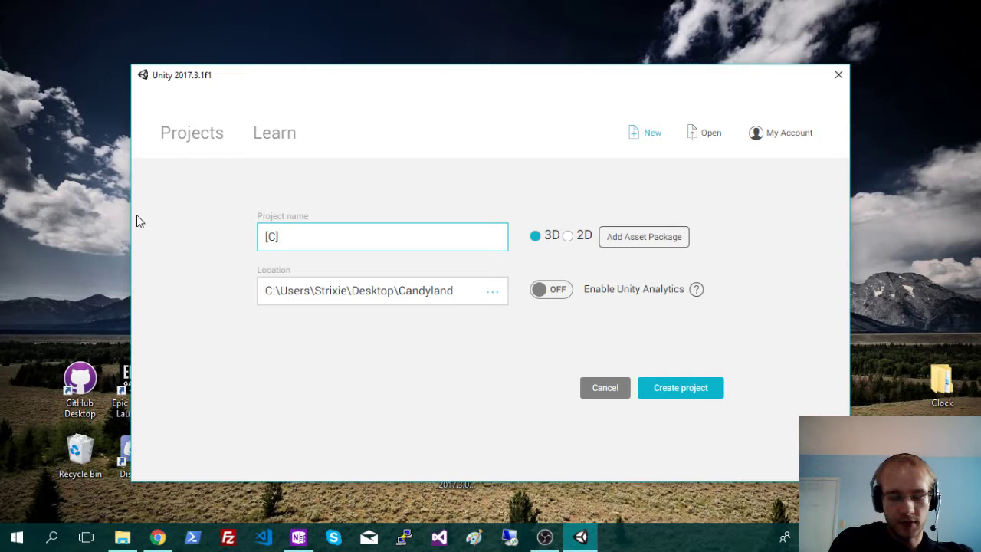
pyautogui.write(' Candyland')
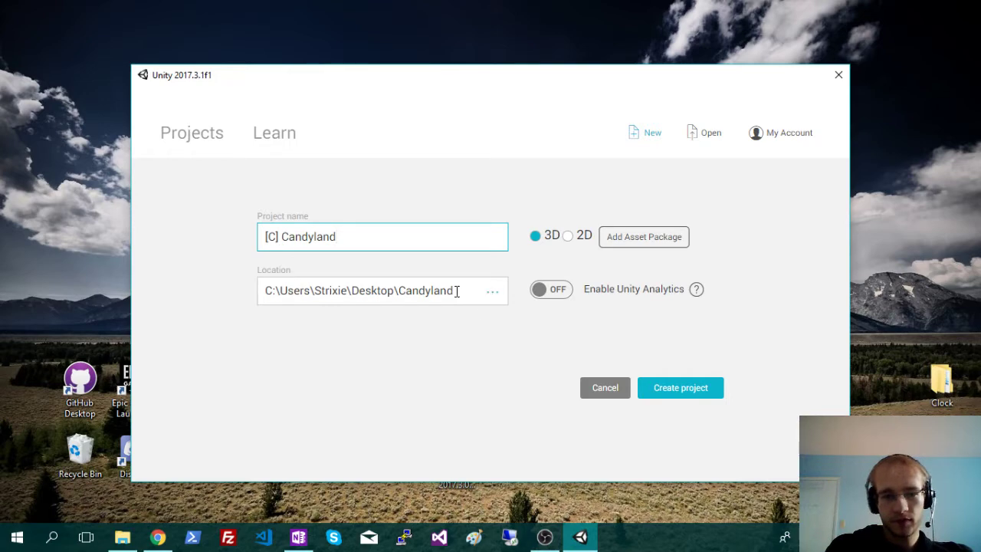
pyautogui.click(493, 290)
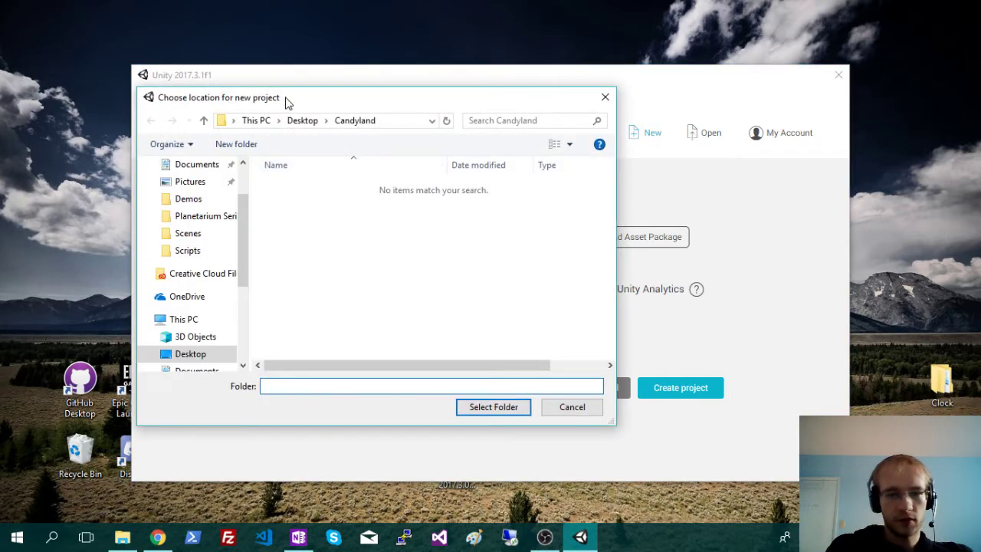
pyautogui.click(301, 120)
pyautogui.click(331, 186)
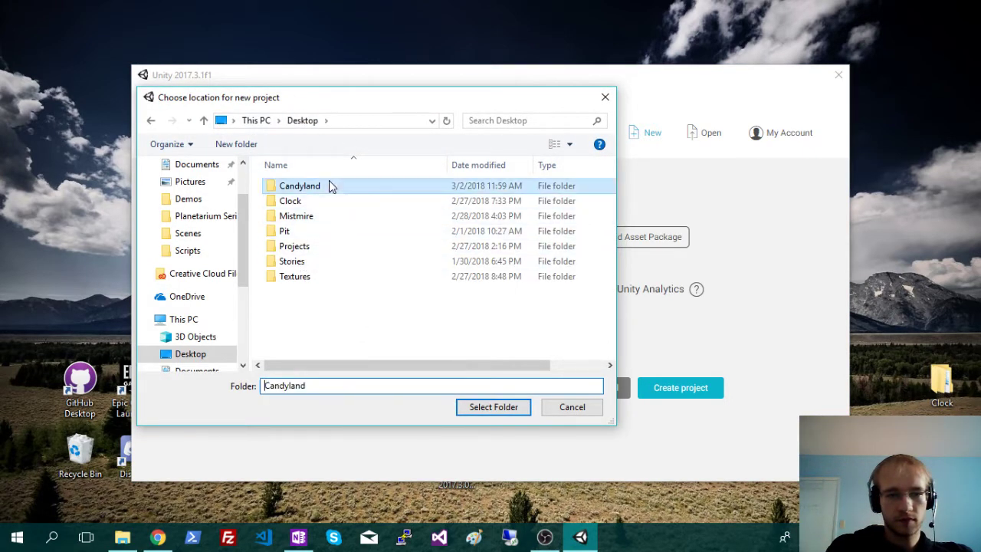
pyautogui.click(494, 407)
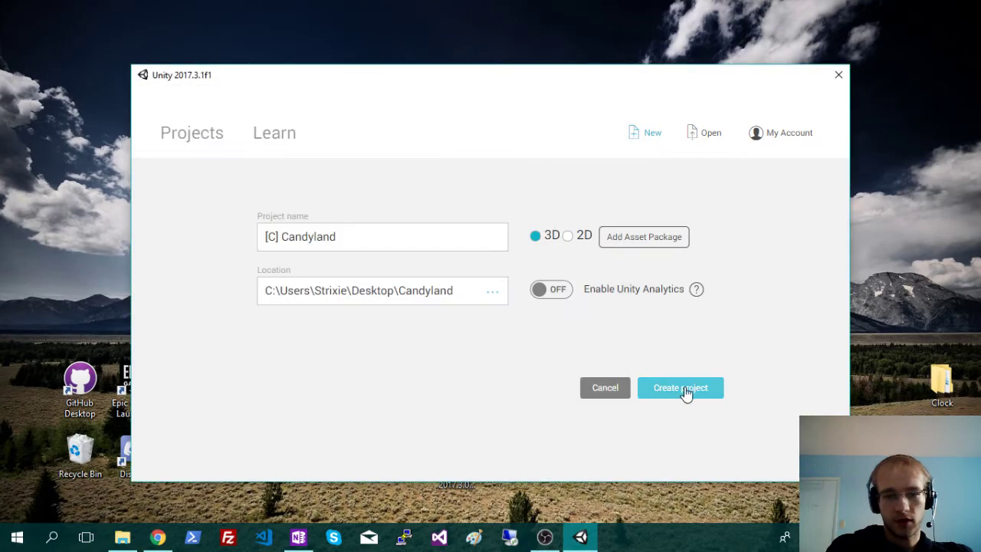
pyautogui.click(684, 388)
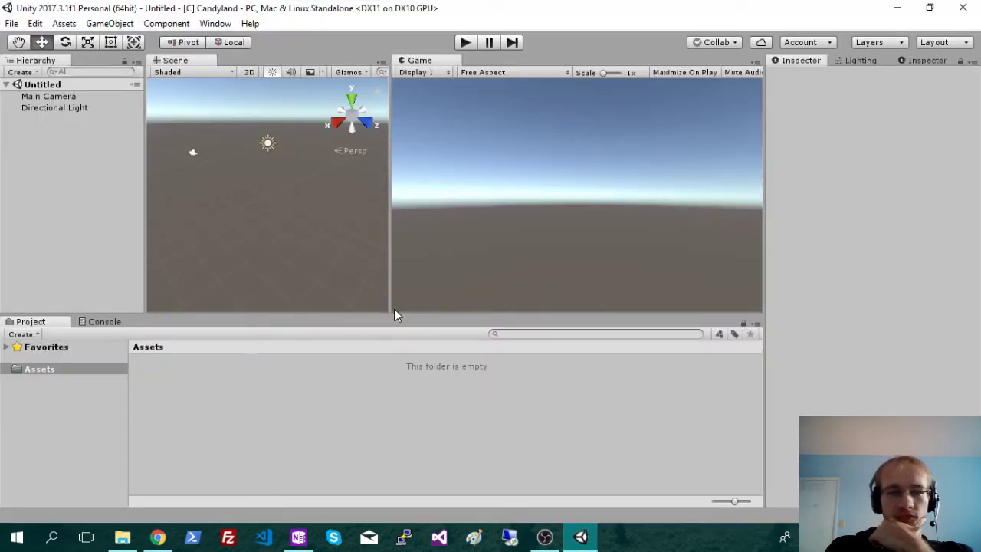
# Create a C# script named Sockets in the Assets folder.
pyautogui.rightClick(177, 381)
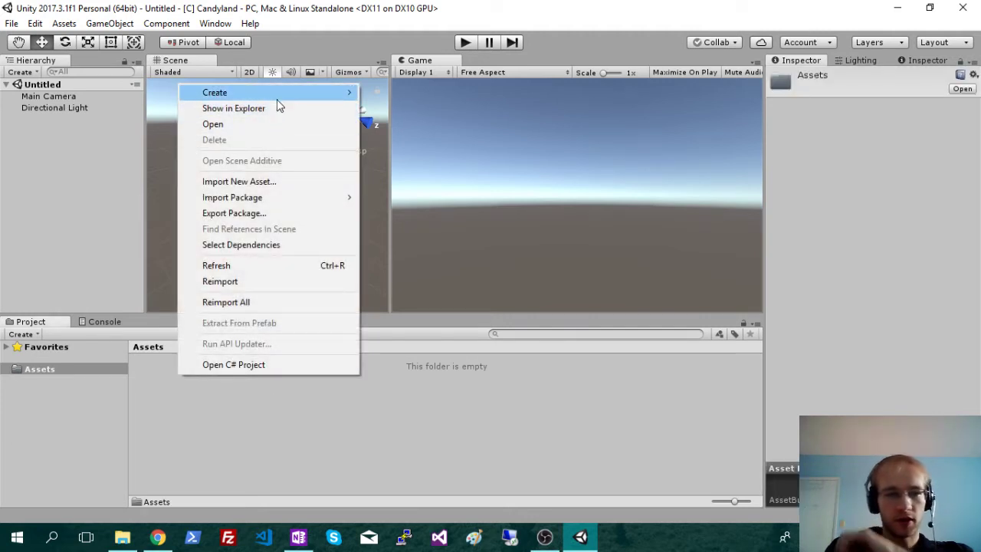
pyautogui.moveTo(278, 99)
pyautogui.click(406, 81)
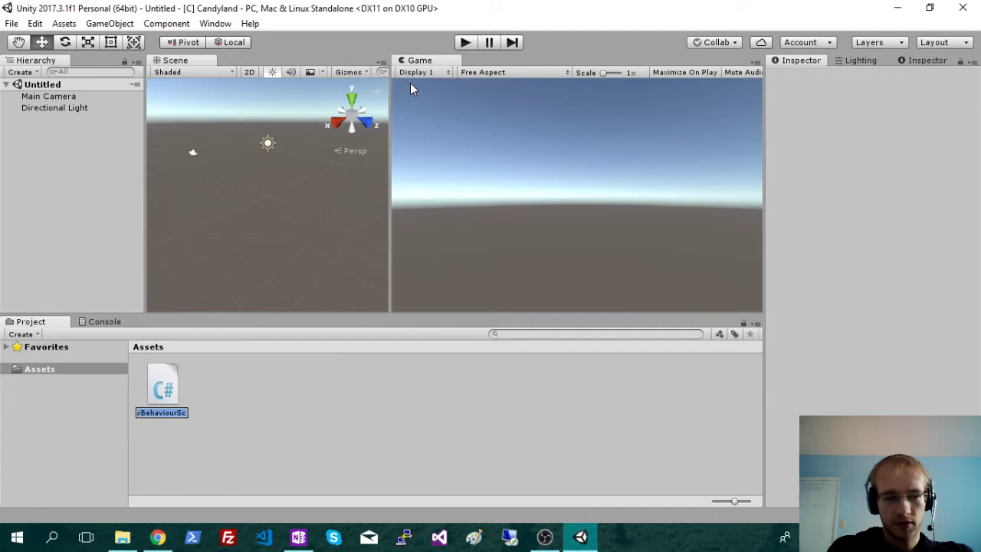
pyautogui.write('Sockets')
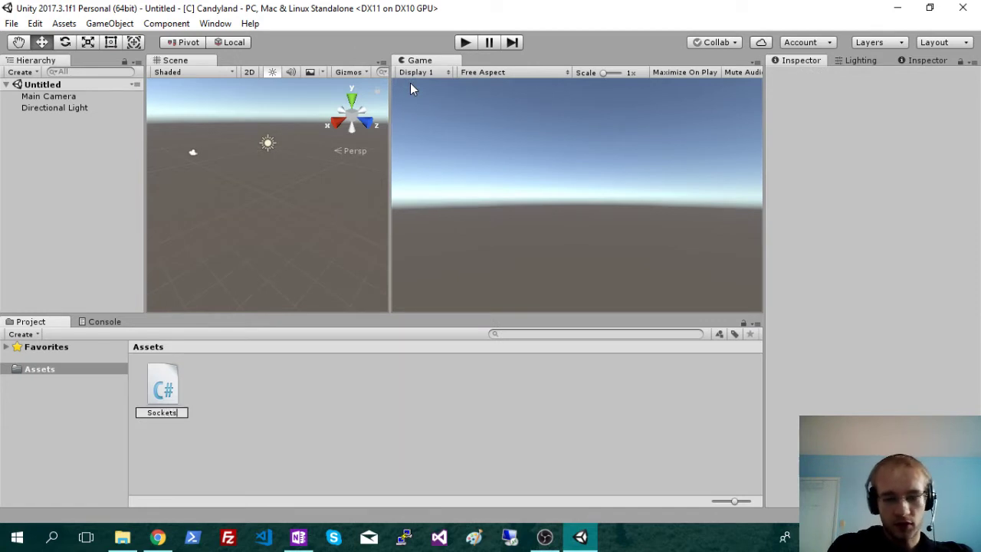
pyautogui.press('Return')
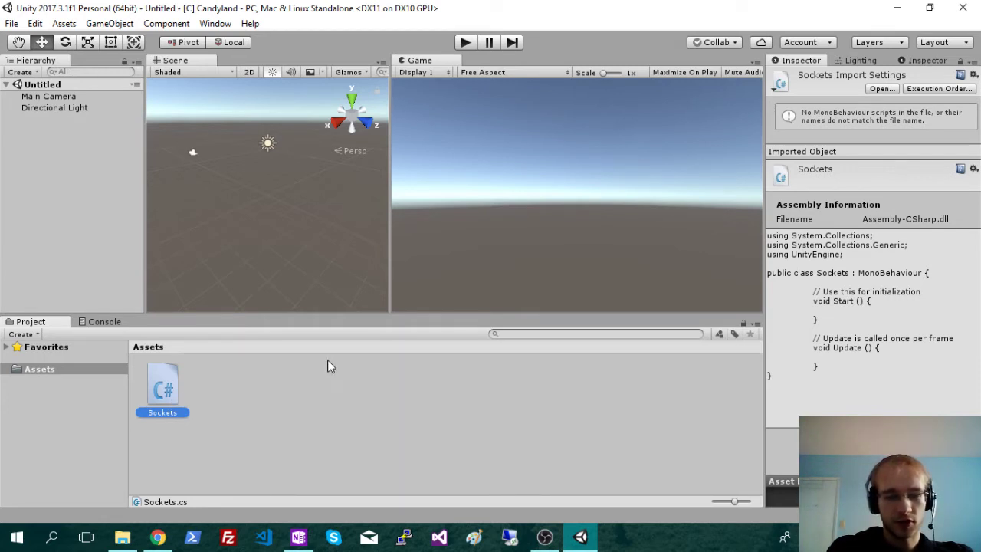
pyautogui.click(228, 373)
# Add a second C# script named Squirrel to Assets.
pyautogui.rightClick(227, 377)
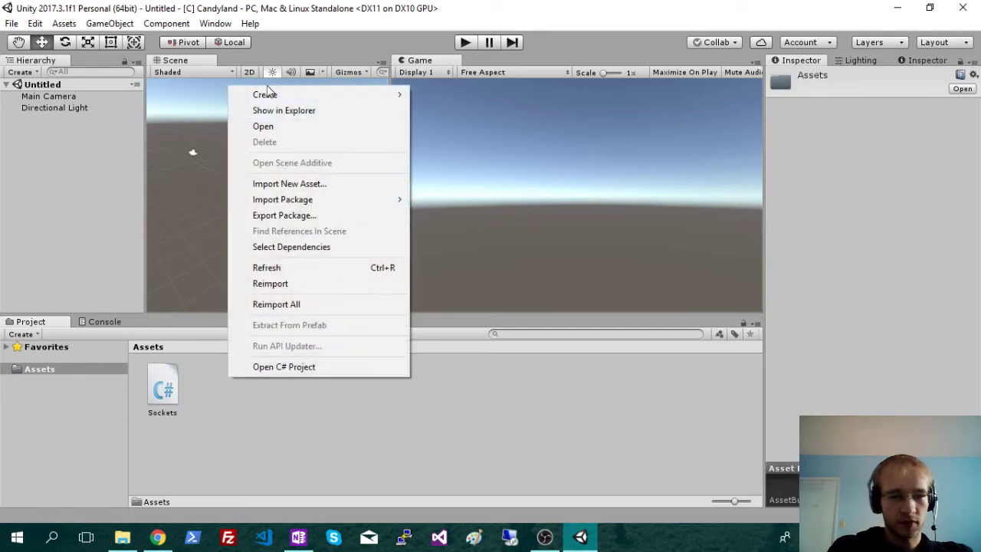
pyautogui.moveTo(270, 94)
pyautogui.click(507, 80)
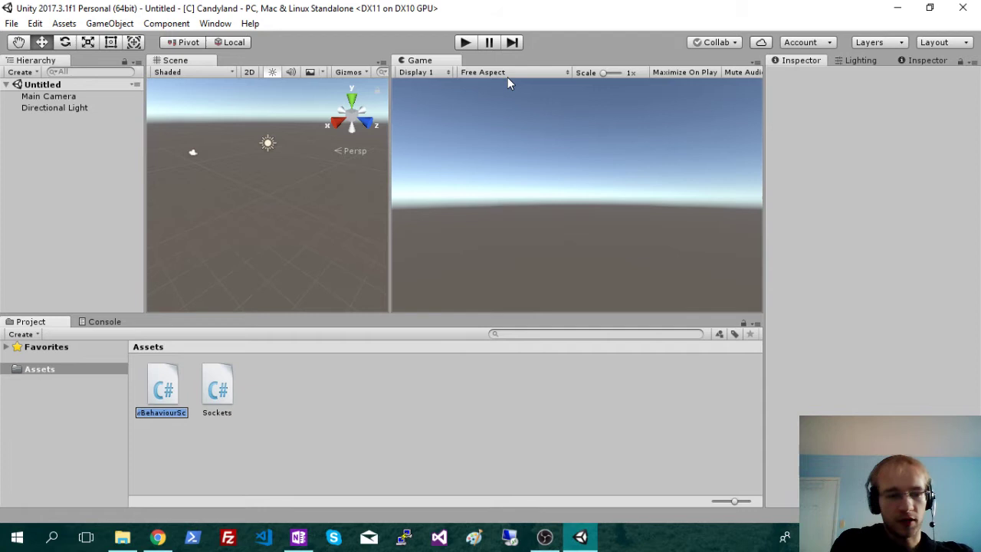
pyautogui.write('Squi')
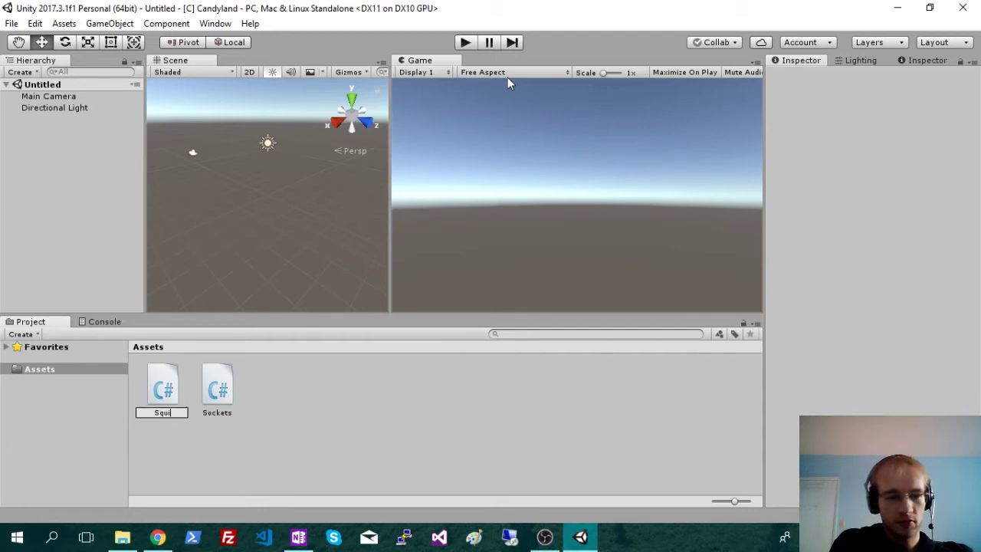
pyautogui.write('rrel')
pyautogui.press('Return')
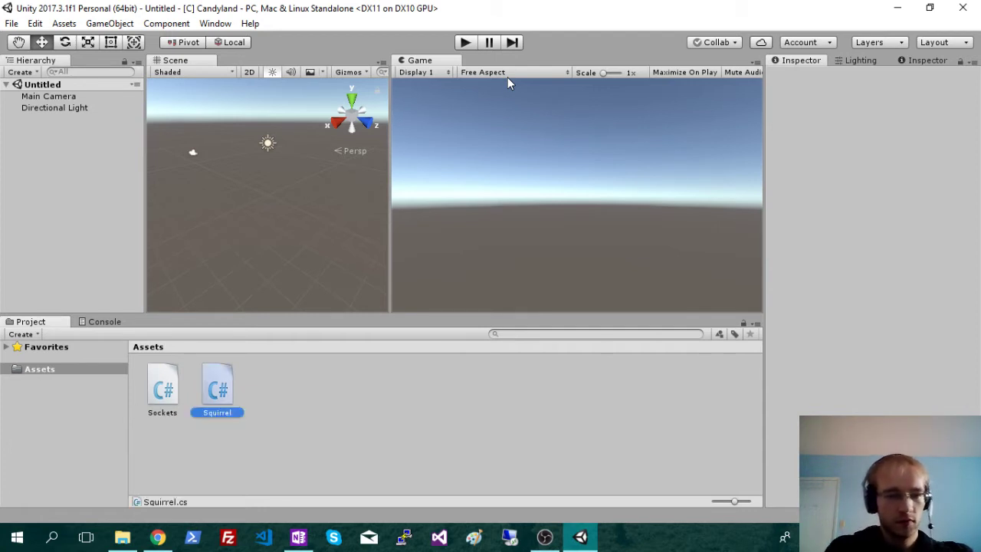
pyautogui.click(333, 398)
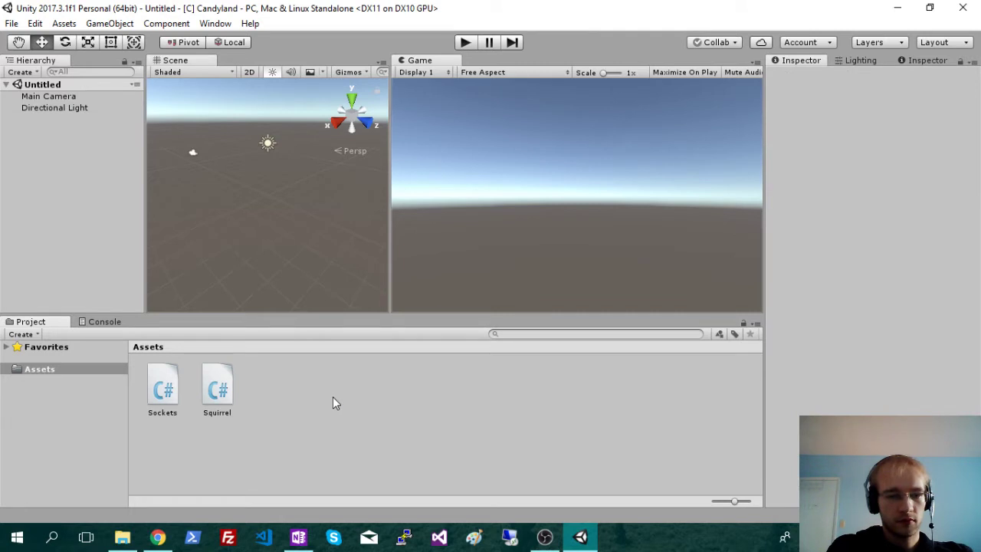
# Close the [C] Candyland editor and create a new project named [S] Candyland in the Candyland folder.
pyautogui.click(963, 10)
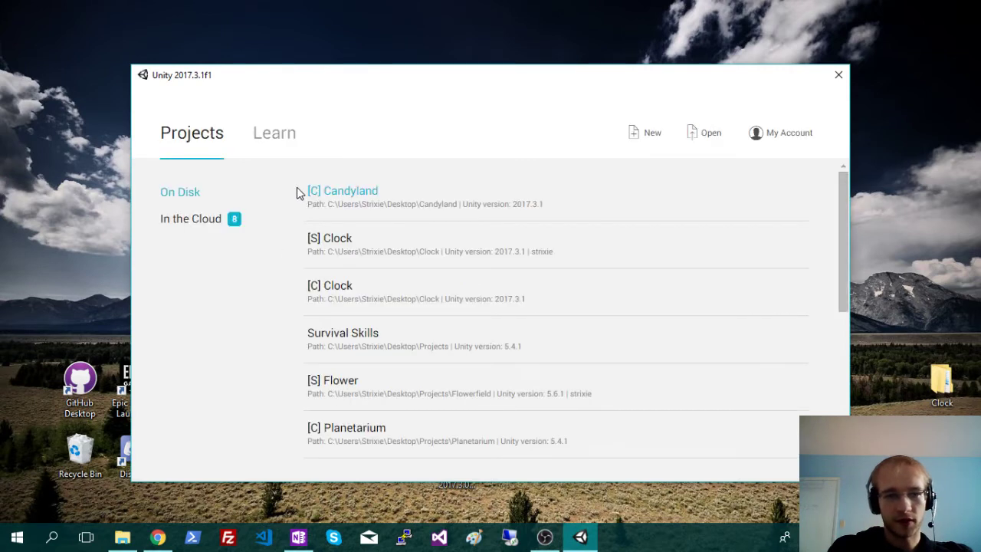
pyautogui.click(651, 135)
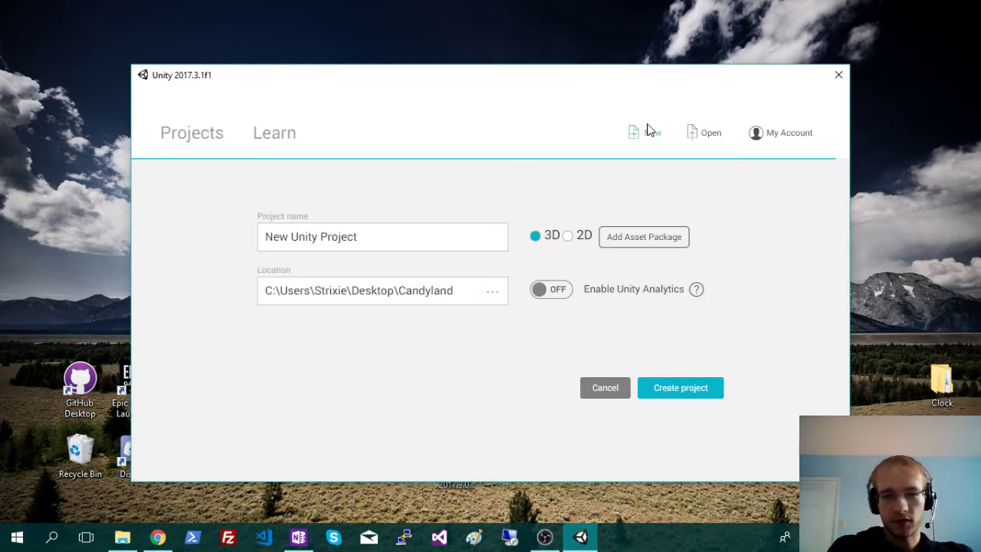
pyautogui.moveTo(393, 237); pyautogui.dragTo(247, 243)
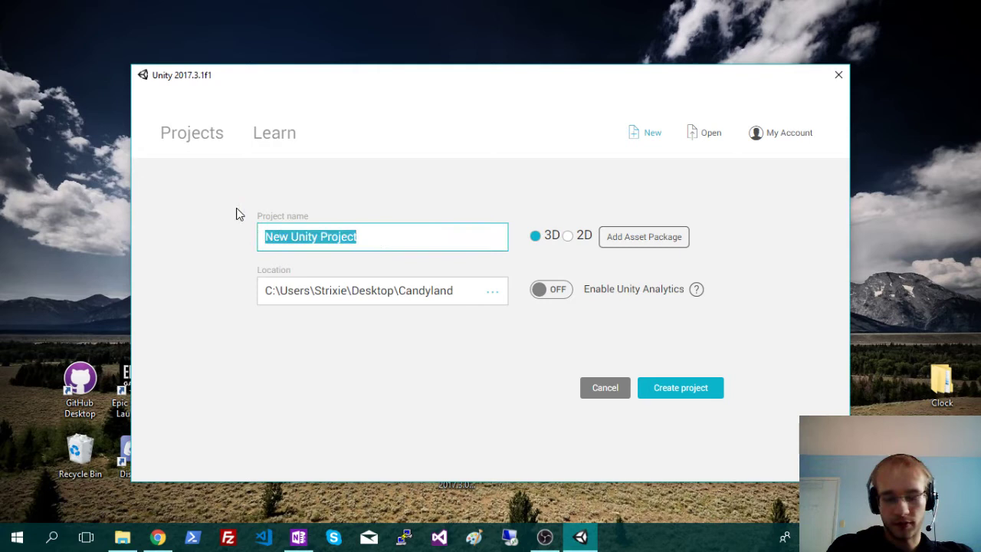
pyautogui.press('BackSpace')
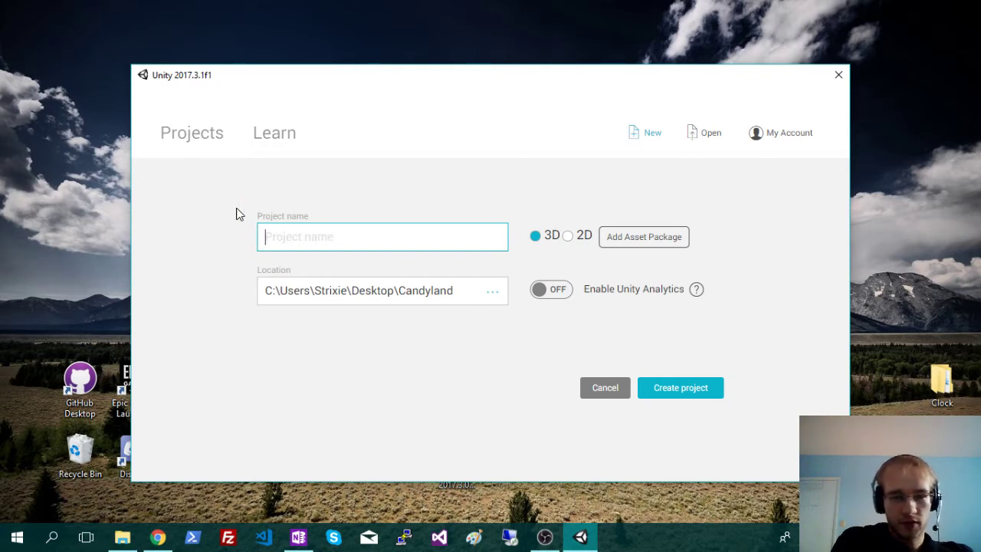
pyautogui.write('[S]')
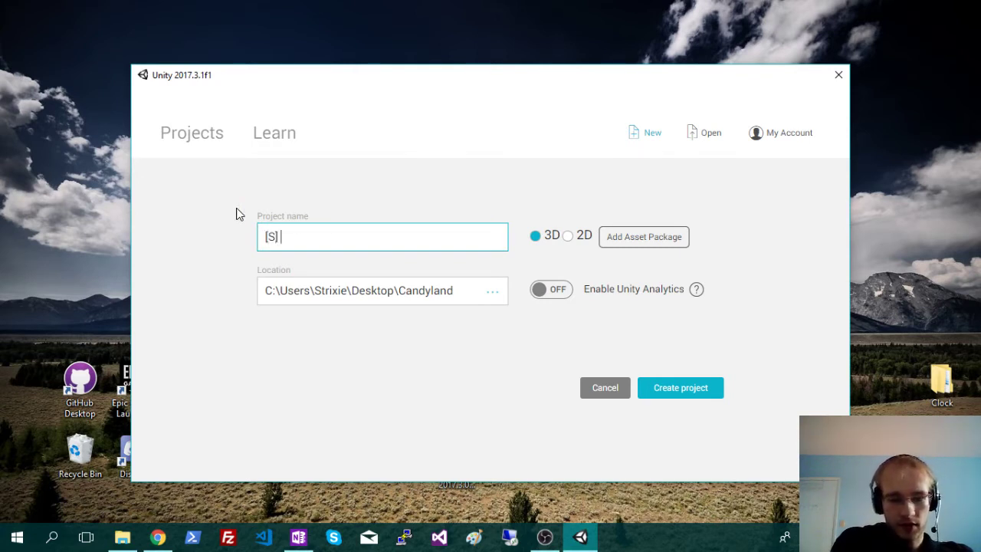
pyautogui.write(' Candyl')
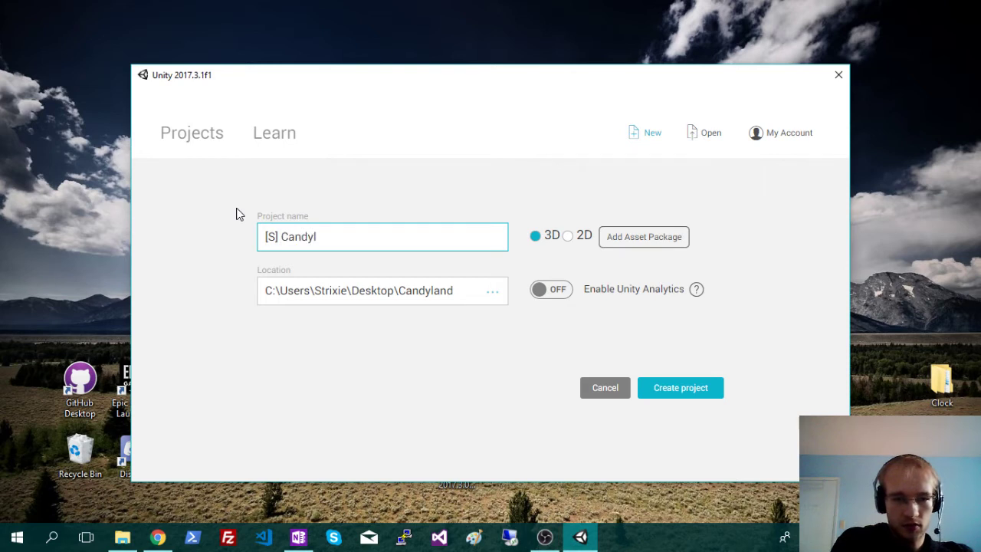
pyautogui.write('and')
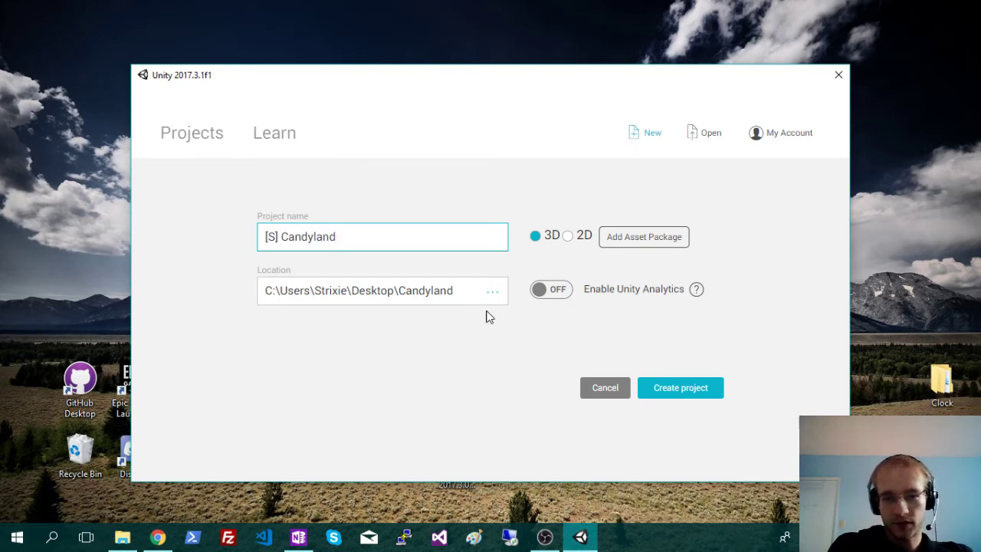
pyautogui.click(698, 395)
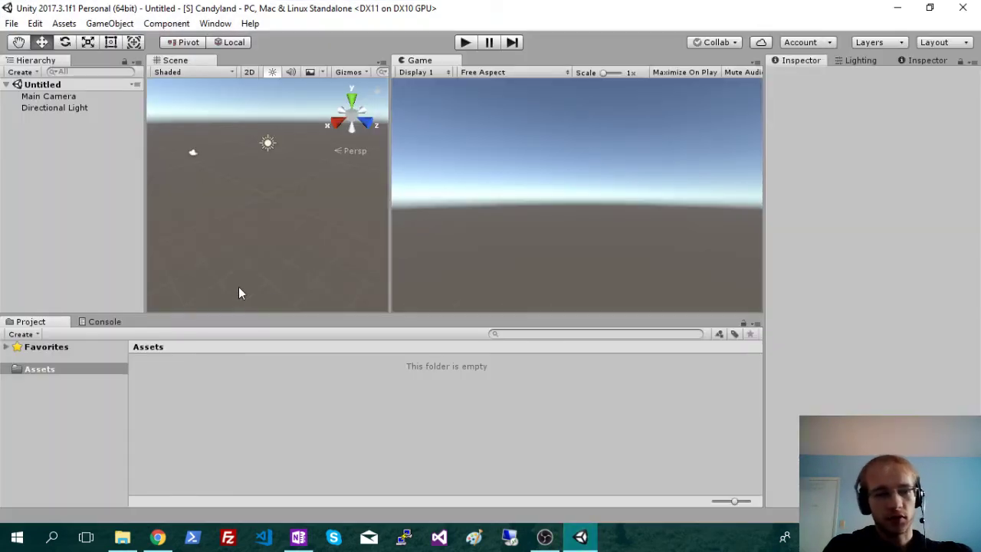
# Create a C# script named Sockets in the [S] Candyland Assets folder.
pyautogui.rightClick(174, 372)
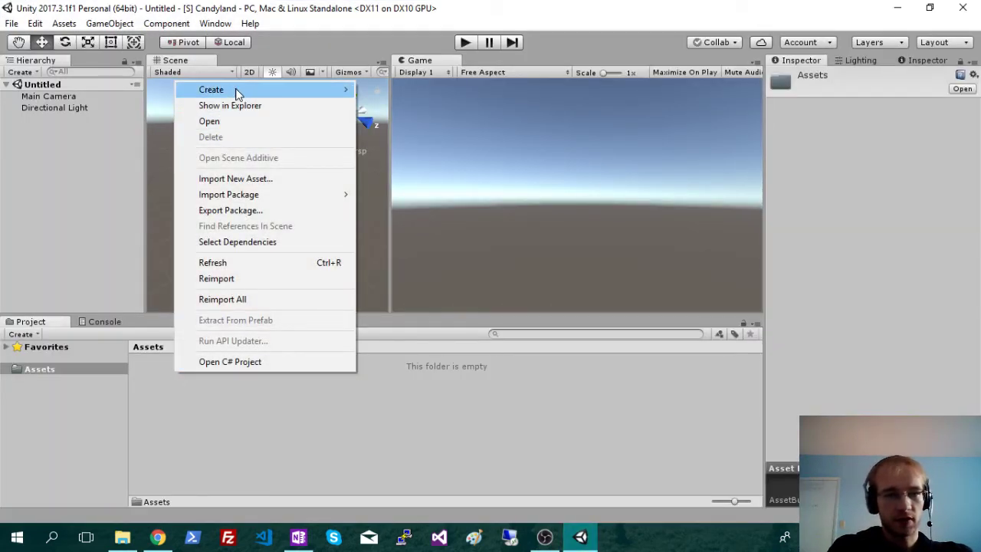
pyautogui.moveTo(234, 90)
pyautogui.click(424, 80)
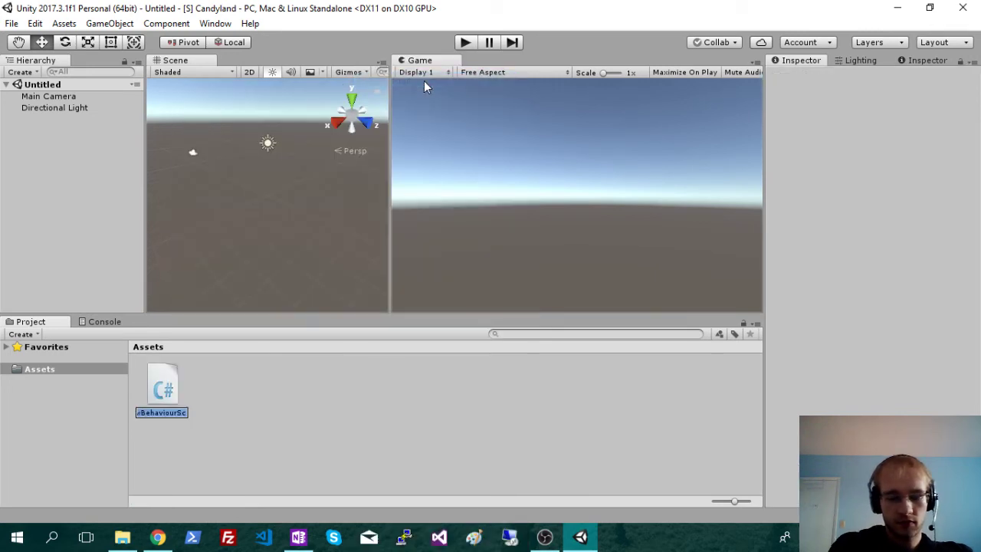
pyautogui.write('Sockets')
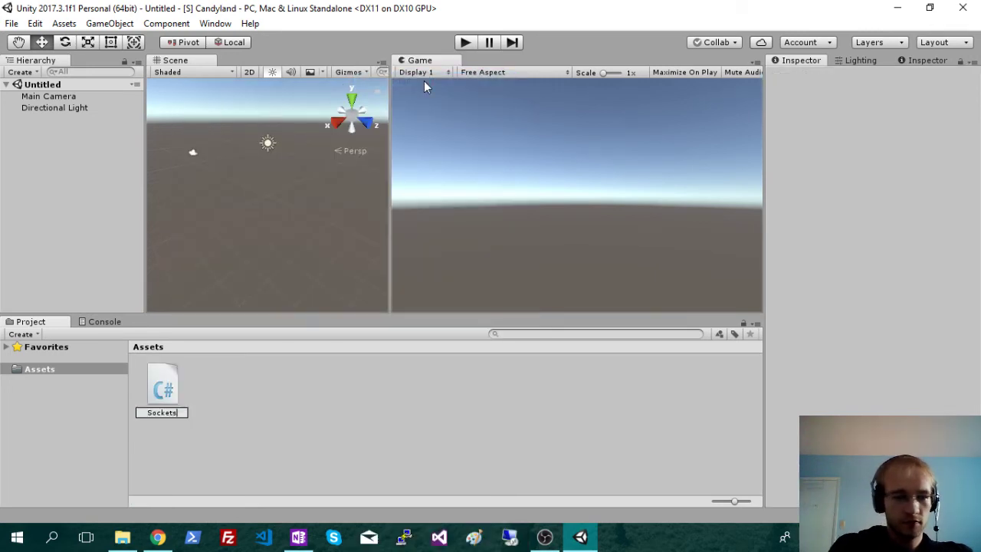
pyautogui.press('Return')
pyautogui.click(230, 377)
# Add a second C# script named Rabbit to Assets.
pyautogui.rightClick(230, 377)
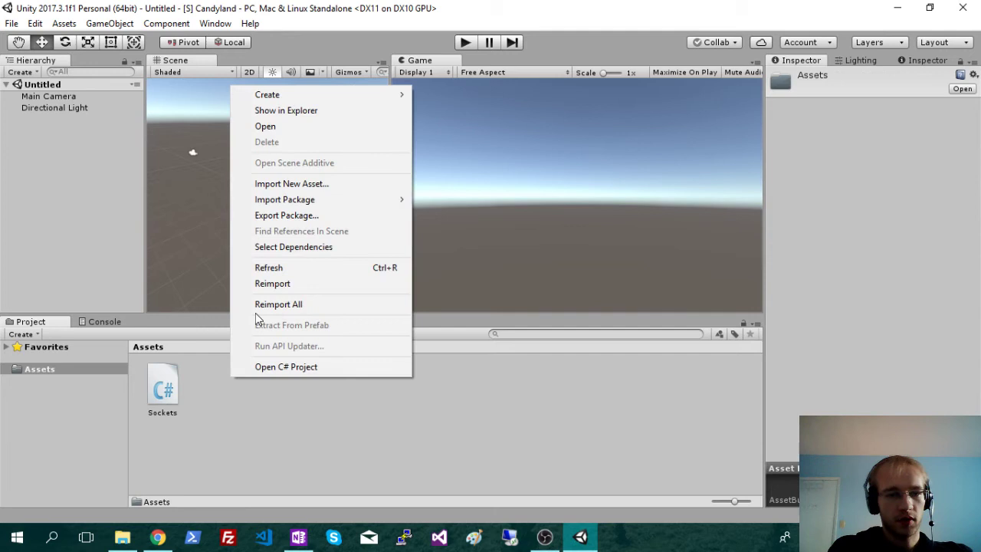
pyautogui.moveTo(310, 93)
pyautogui.press('Escape')
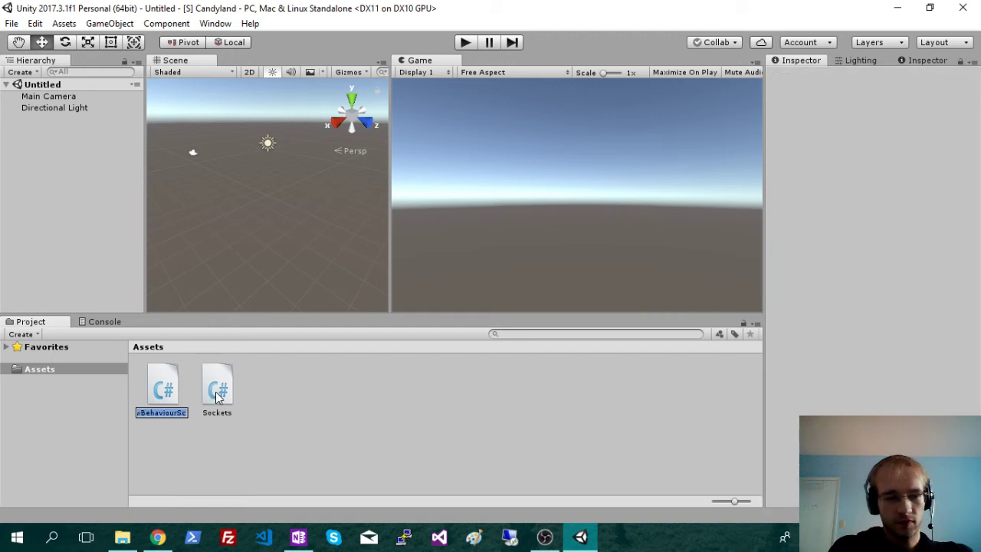
pyautogui.write('Rabbit')
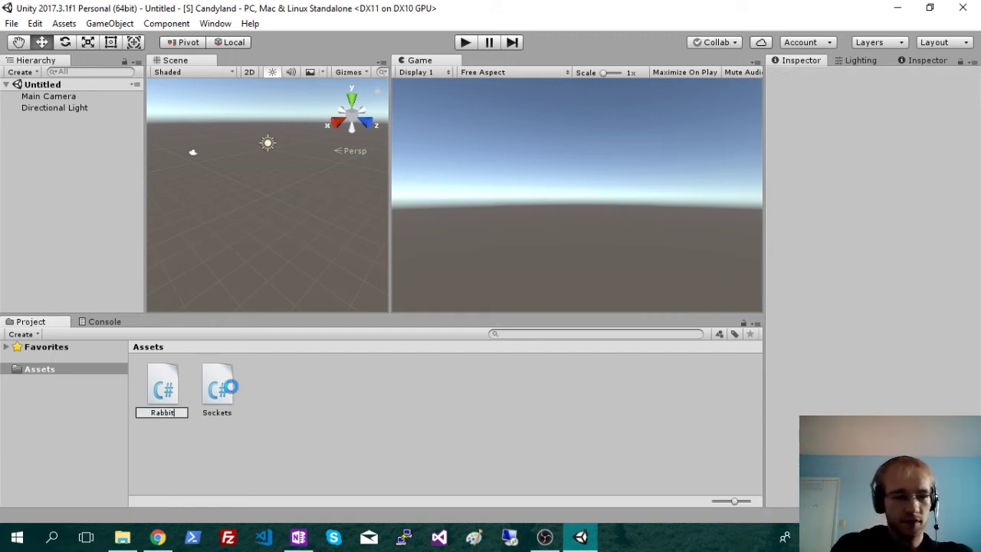
pyautogui.press('Return')
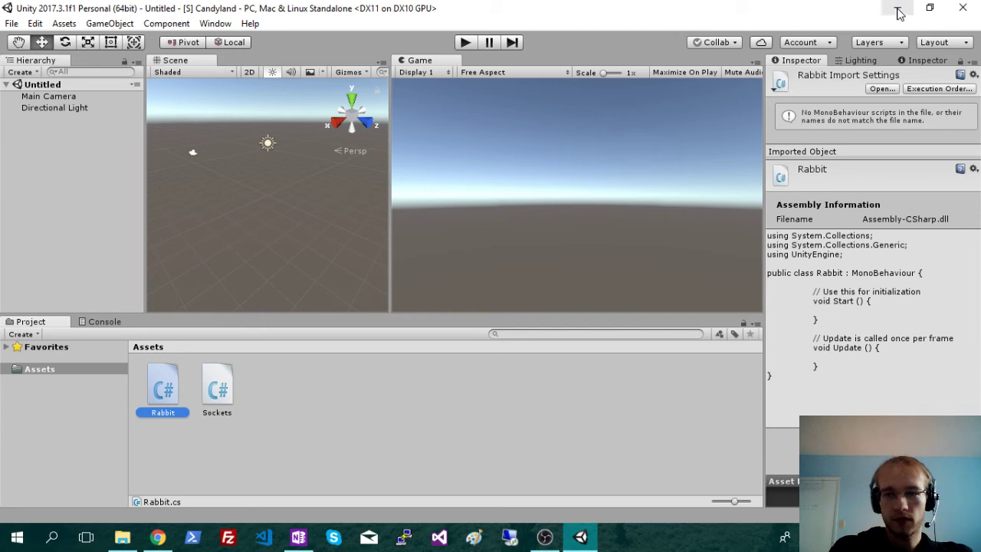
# Minimize Unity and open the desktop Candyland folder showing [C] Candyland and [S] Candyland.
pyautogui.click(896, 9)
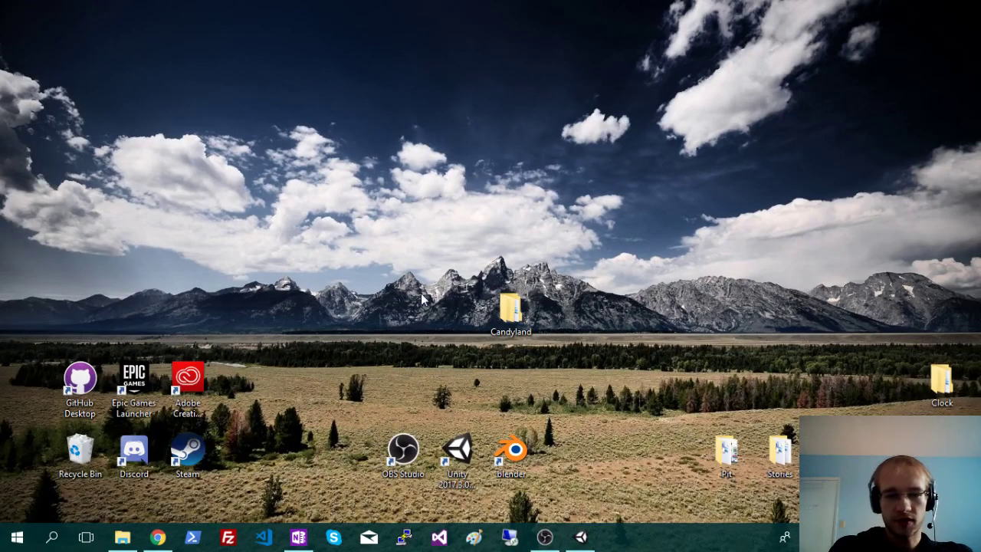
pyautogui.click(507, 309)
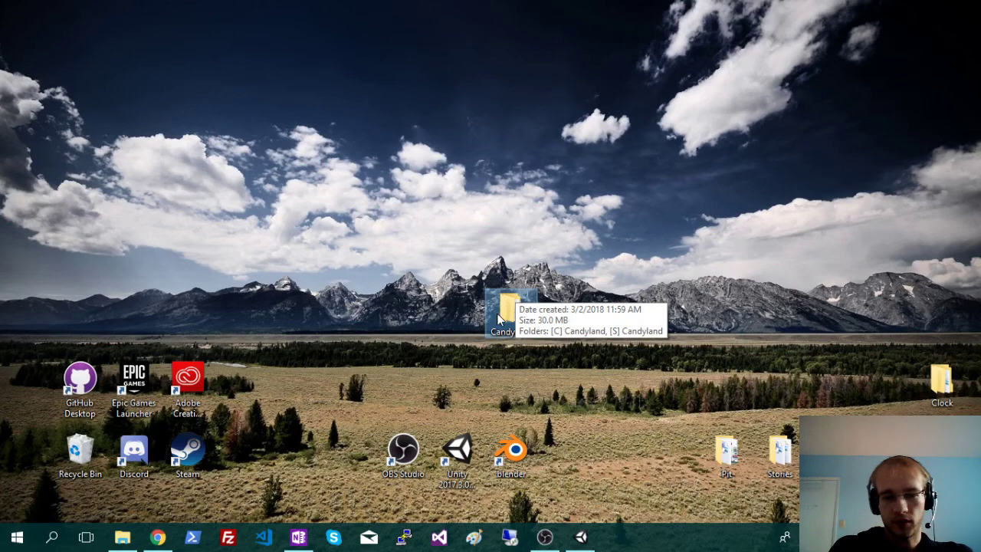
pyautogui.doubleClick(499, 316)
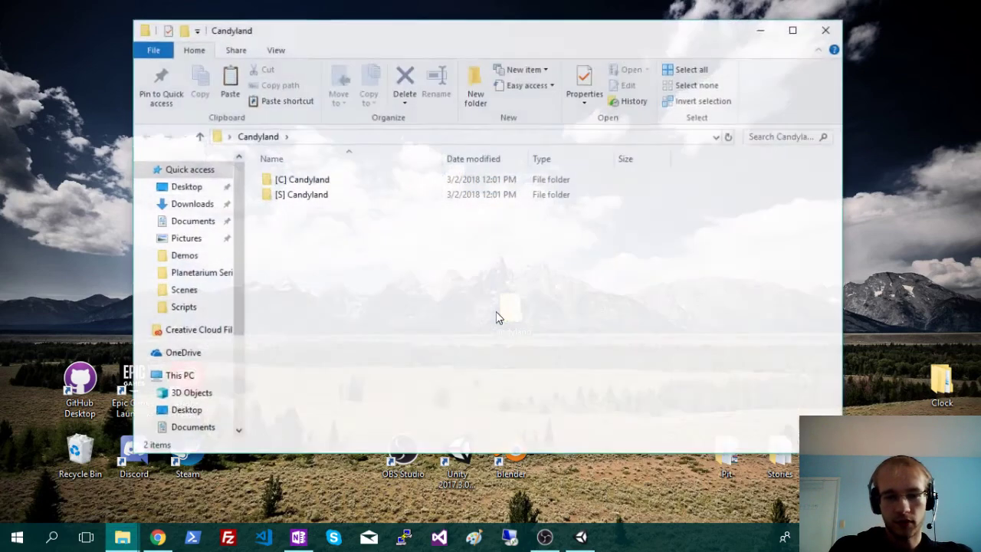